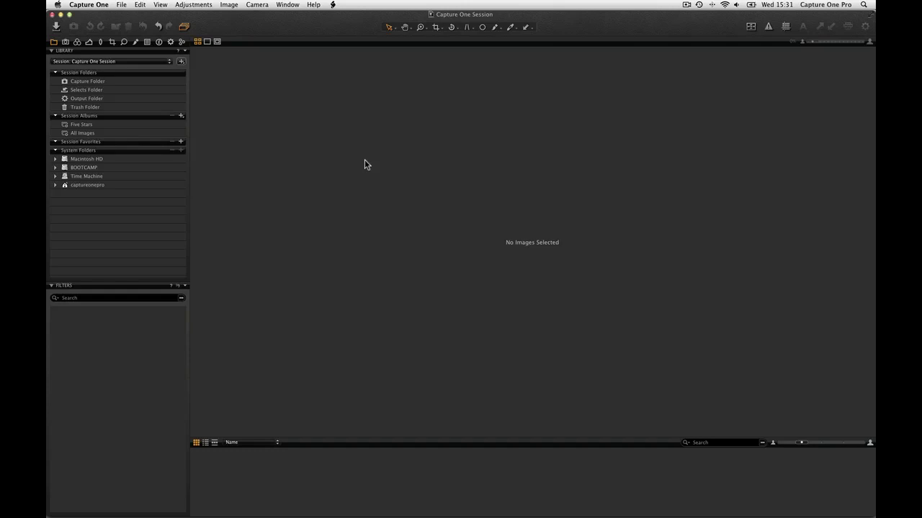
# - Create an untethered session named 'Safari Trip' stored in Pictures/My Sessions
pyautogui.click(183, 63)
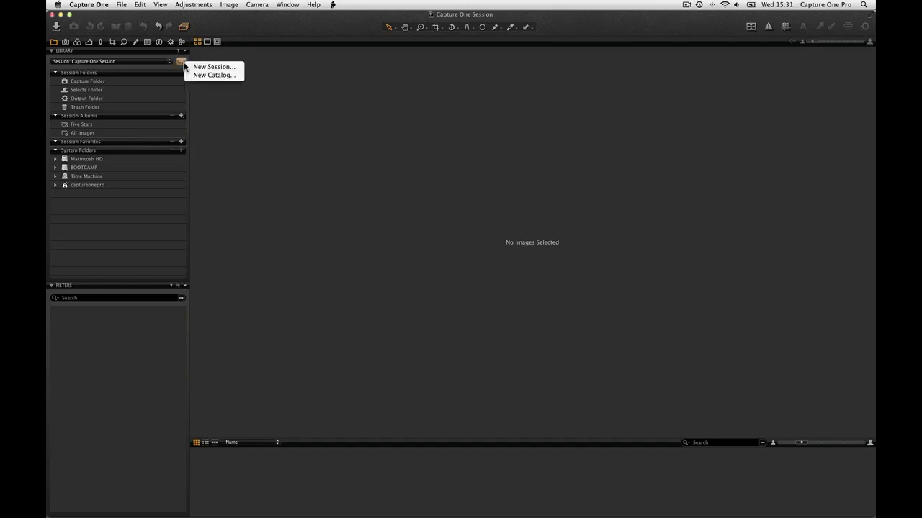
pyautogui.click(225, 67)
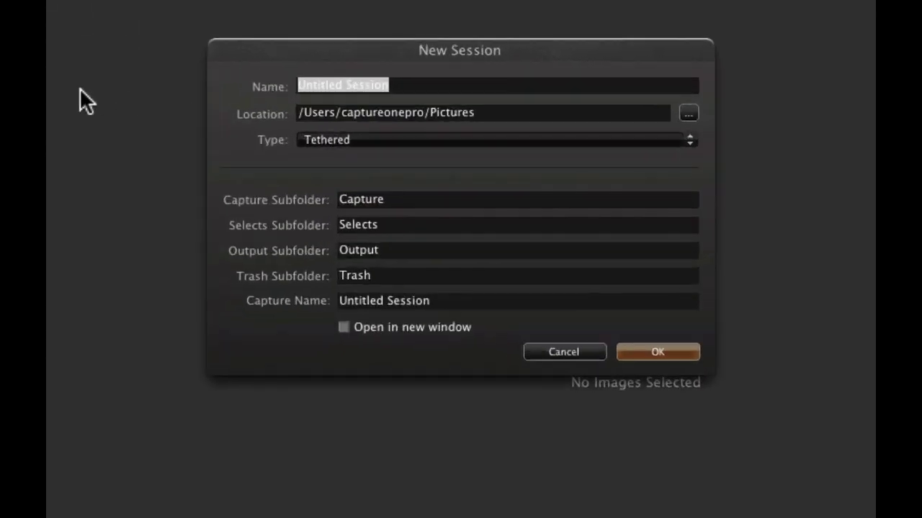
pyautogui.write('Safari Trip')
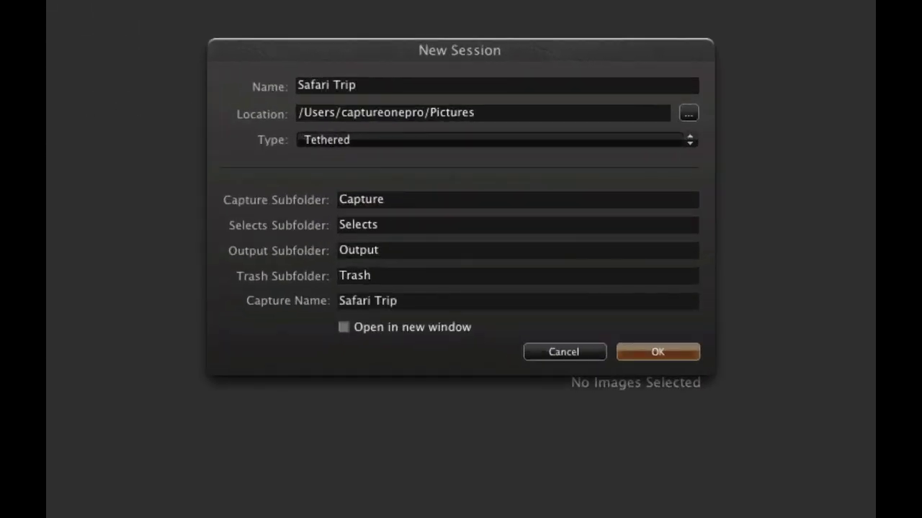
pyautogui.click(688, 115)
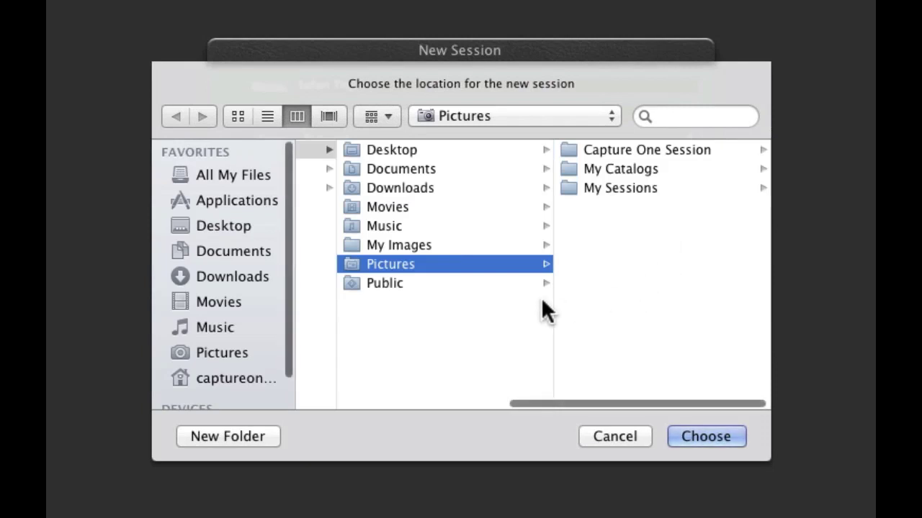
pyautogui.click(601, 188)
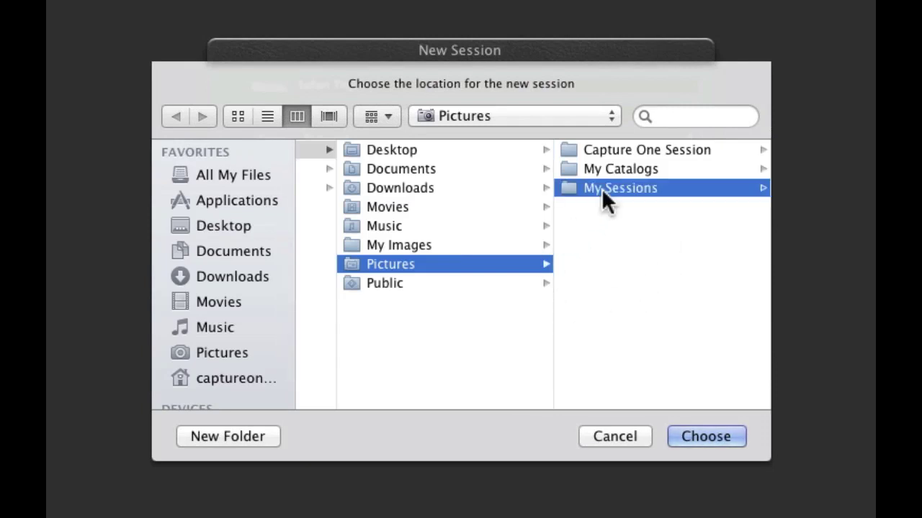
pyautogui.click(692, 432)
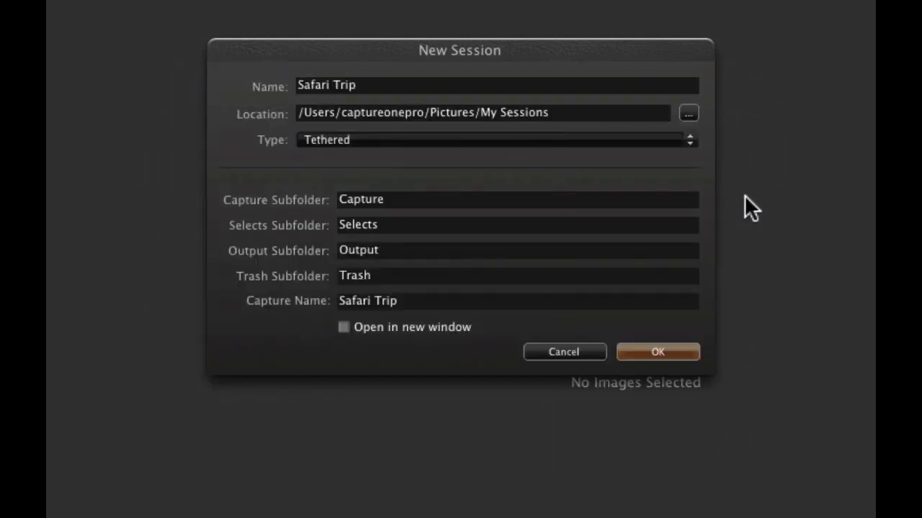
pyautogui.click(677, 143)
pyautogui.click(677, 125)
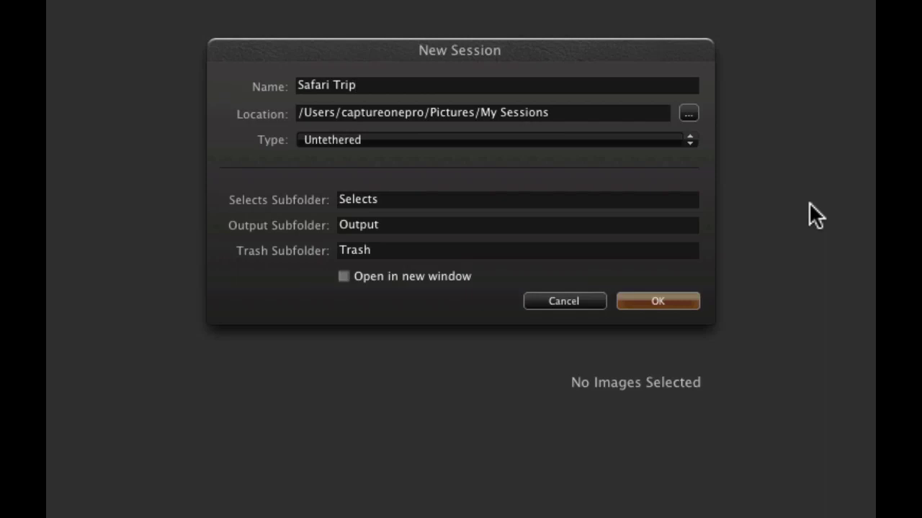
pyautogui.click(681, 298)
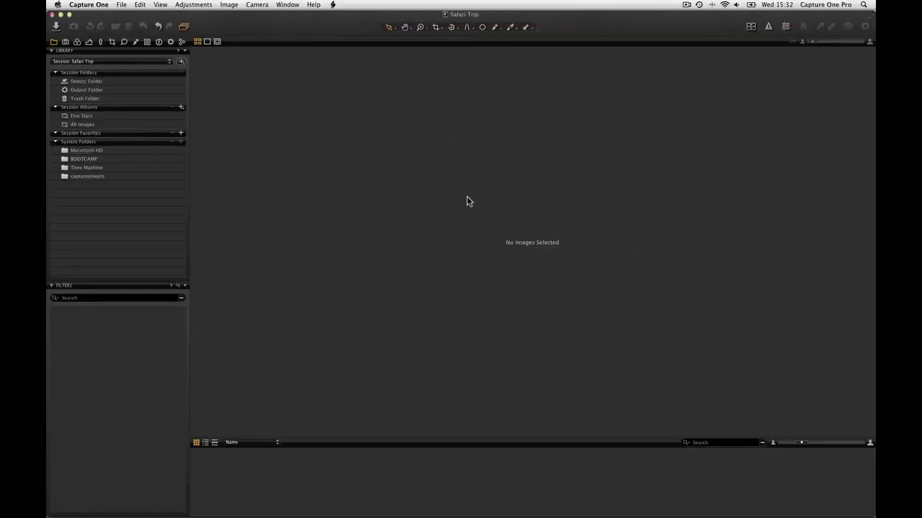
# - Choose the Desktop's Safari Images folder as the import source, previewing its 24 images
pyautogui.click(56, 27)
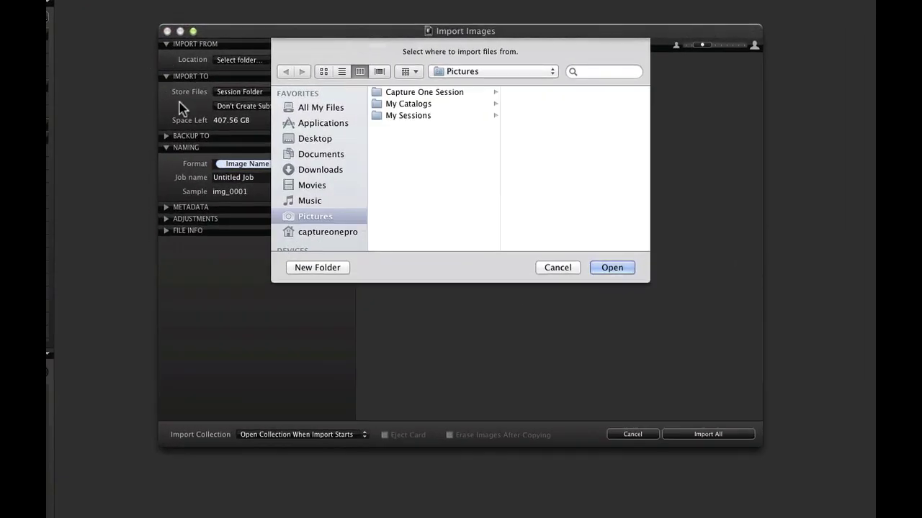
pyautogui.click(348, 131)
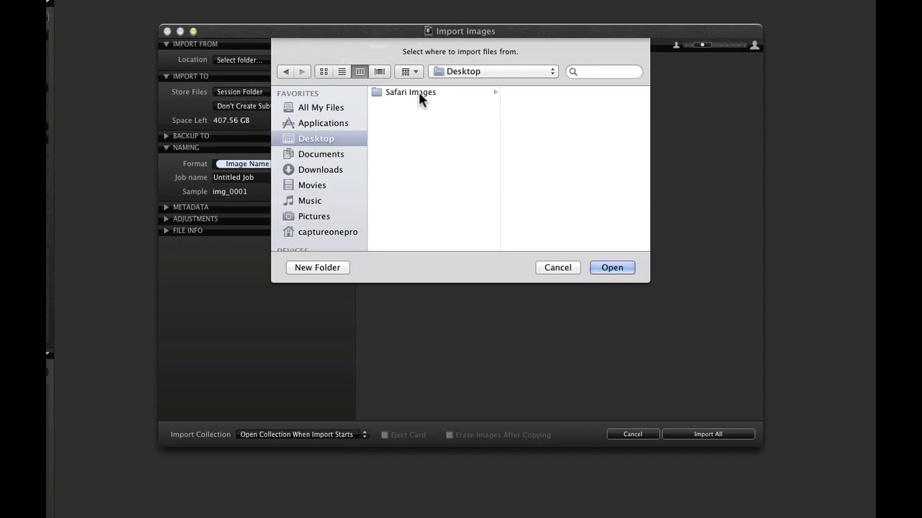
pyautogui.click(419, 94)
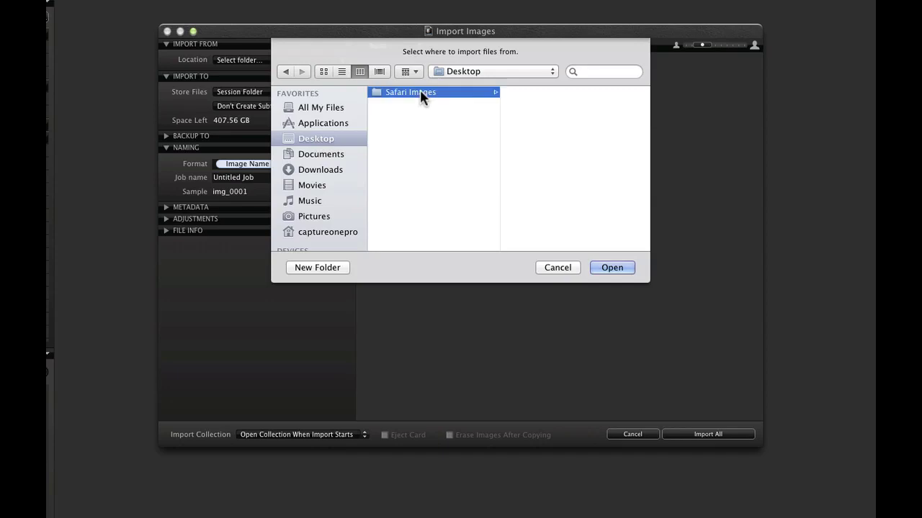
pyautogui.click(613, 268)
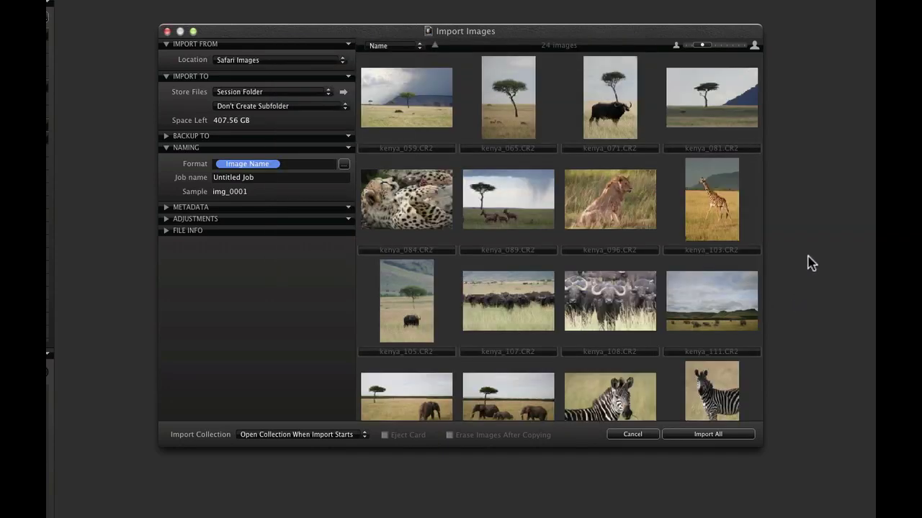
# - Import into the session folder using a date-named subfolder, and expand the backup settings
pyautogui.click(313, 97)
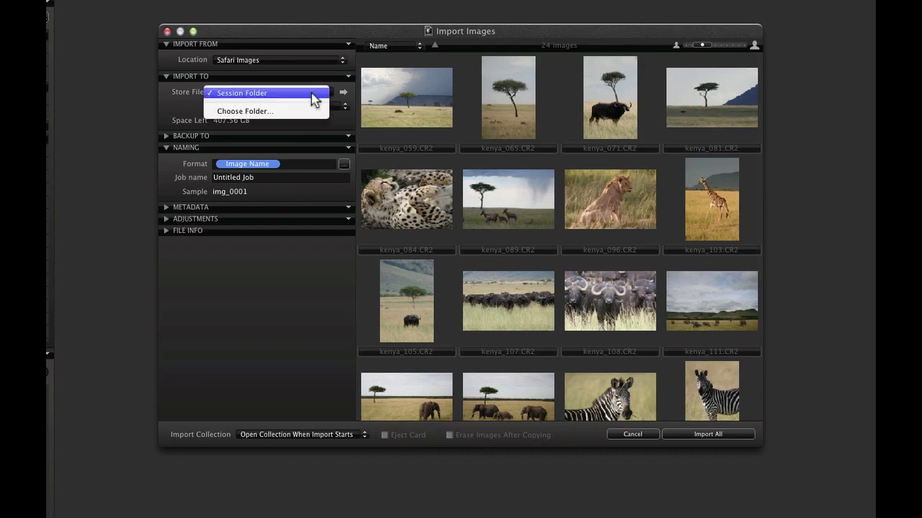
pyautogui.click(313, 122)
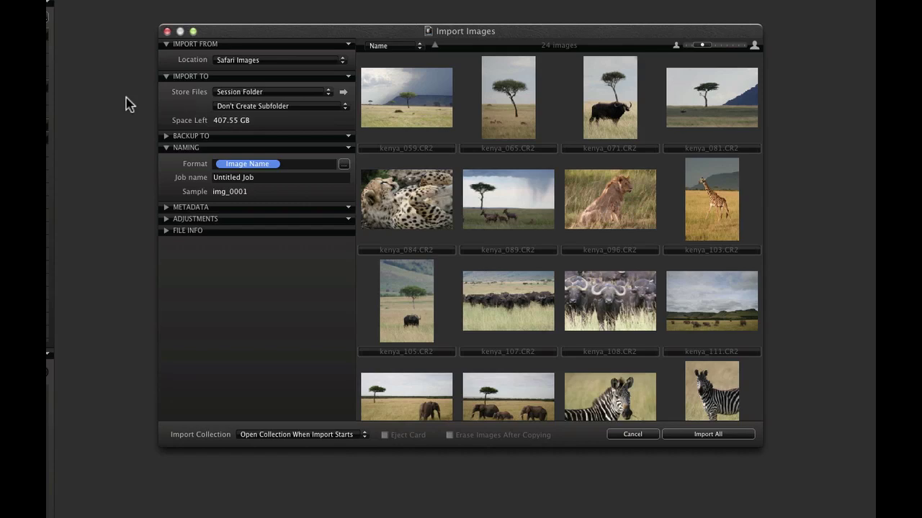
pyautogui.click(273, 108)
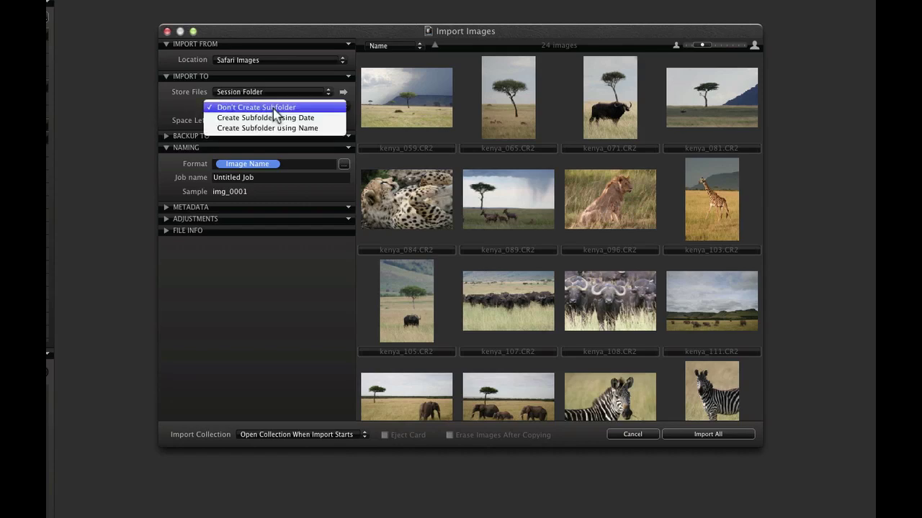
pyautogui.click(273, 118)
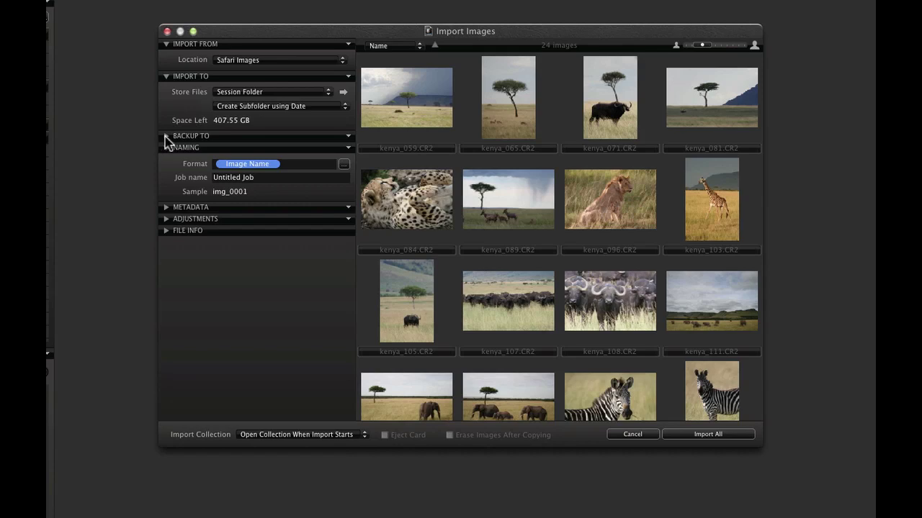
pyautogui.click(166, 137)
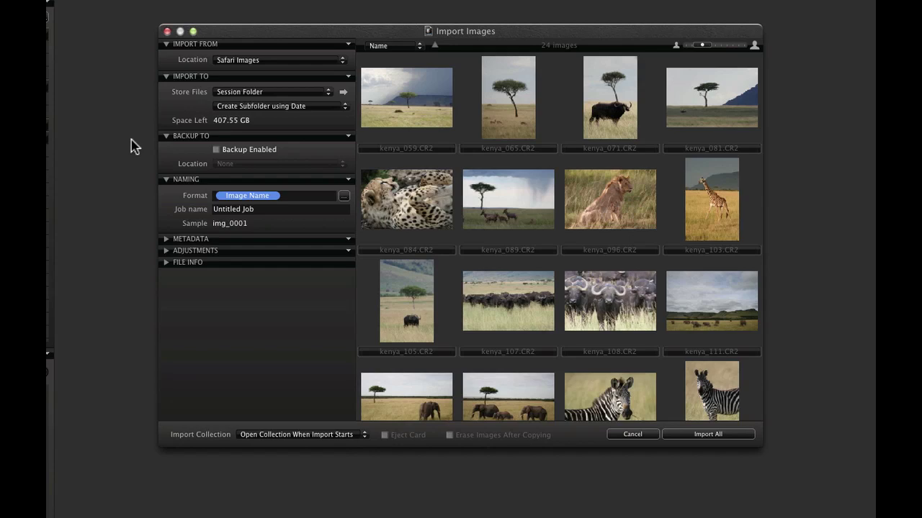
# - Enter the copyright holder's name, enable Auto Adjust, and import all 24 images
pyautogui.click(166, 239)
pyautogui.click(214, 258)
pyautogui.write('MIcha')
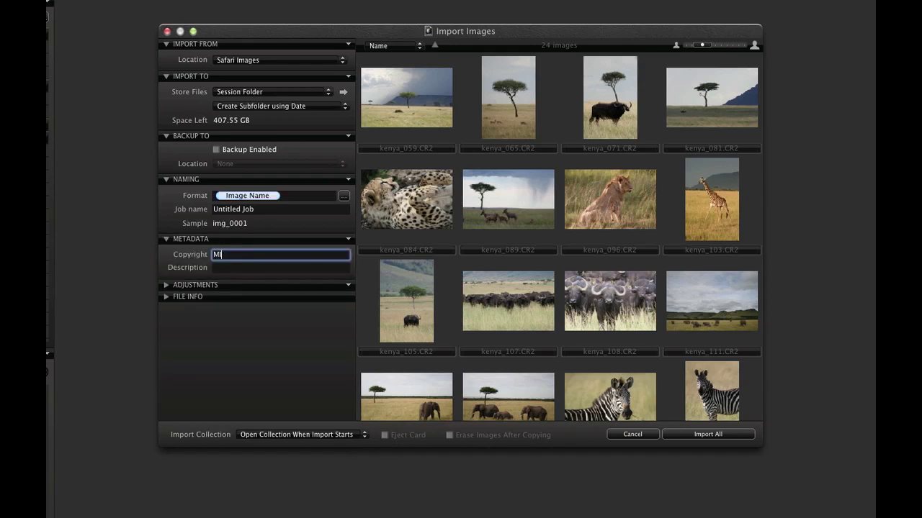
pyautogui.write('el Roscoe')
pyautogui.click(166, 285)
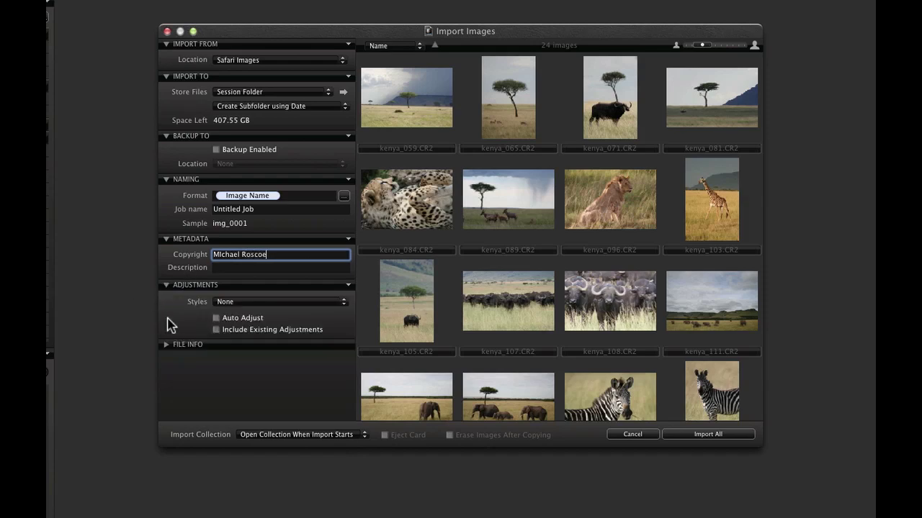
pyautogui.click(216, 318)
pyautogui.click(692, 438)
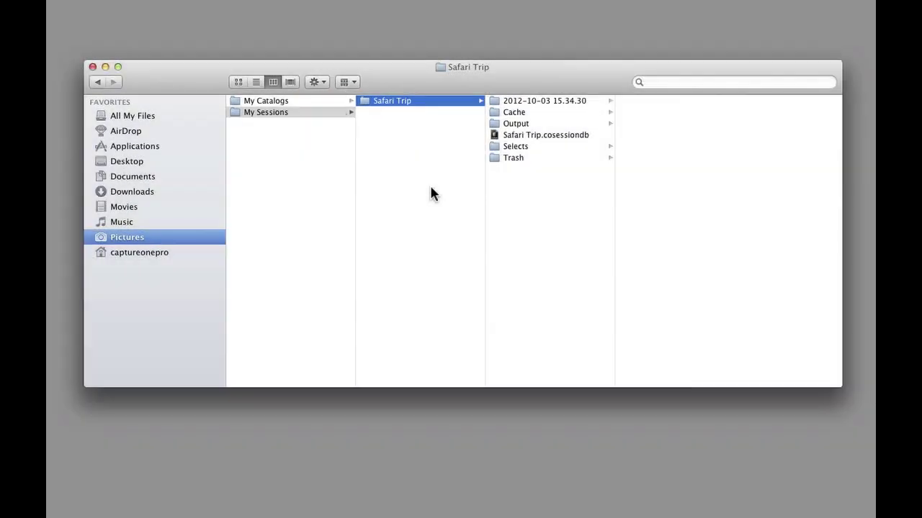
# - In Finder, inspect the session database, dated import, CaptureOne, Output, Selects and Trash folders
pyautogui.click(569, 138)
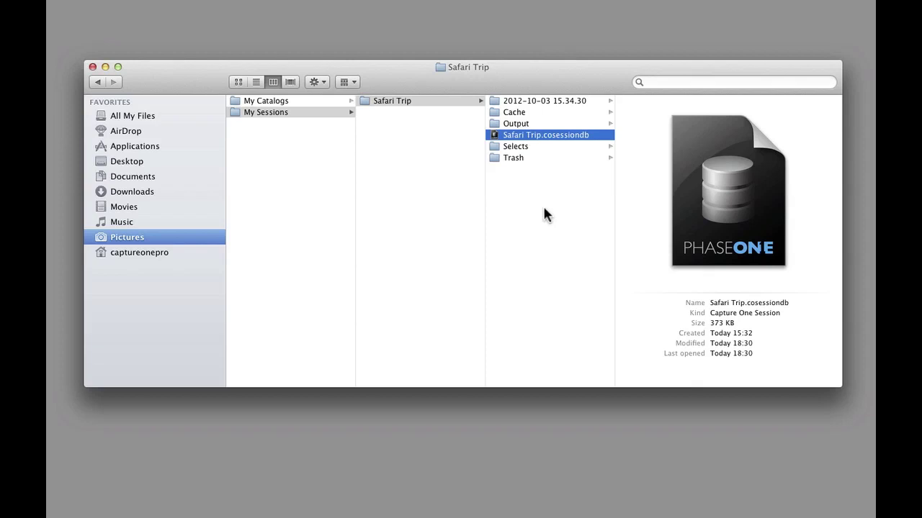
pyautogui.click(578, 101)
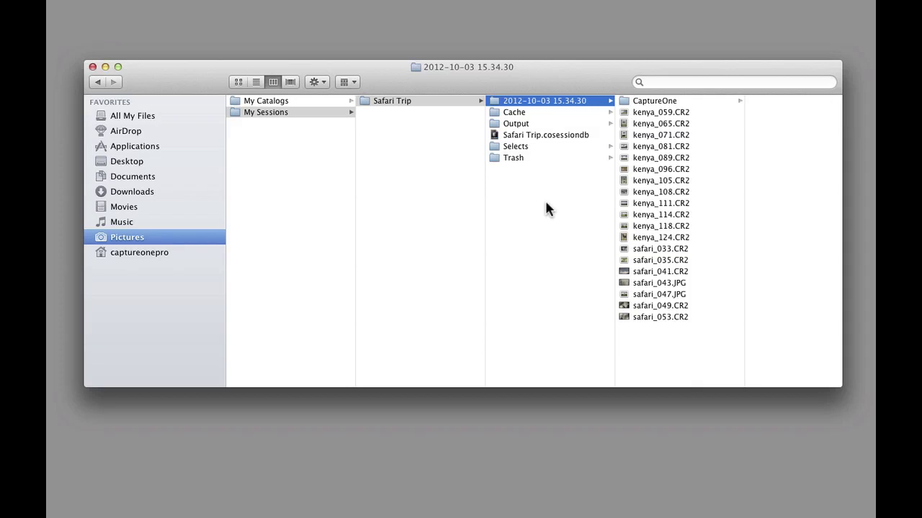
pyautogui.click(668, 101)
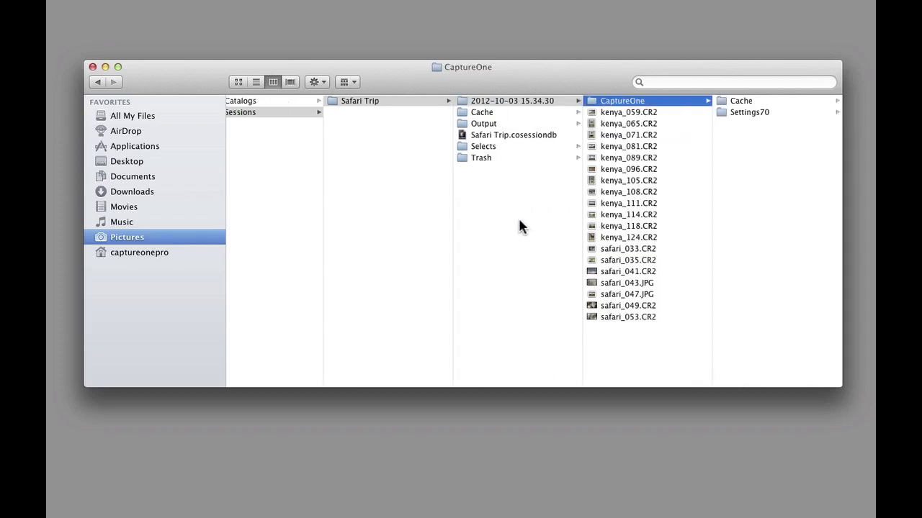
pyautogui.click(499, 124)
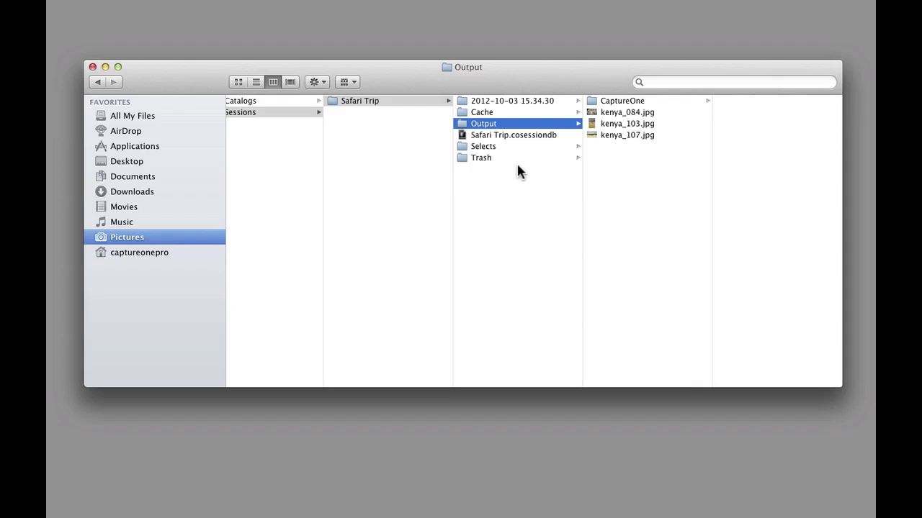
pyautogui.click(500, 146)
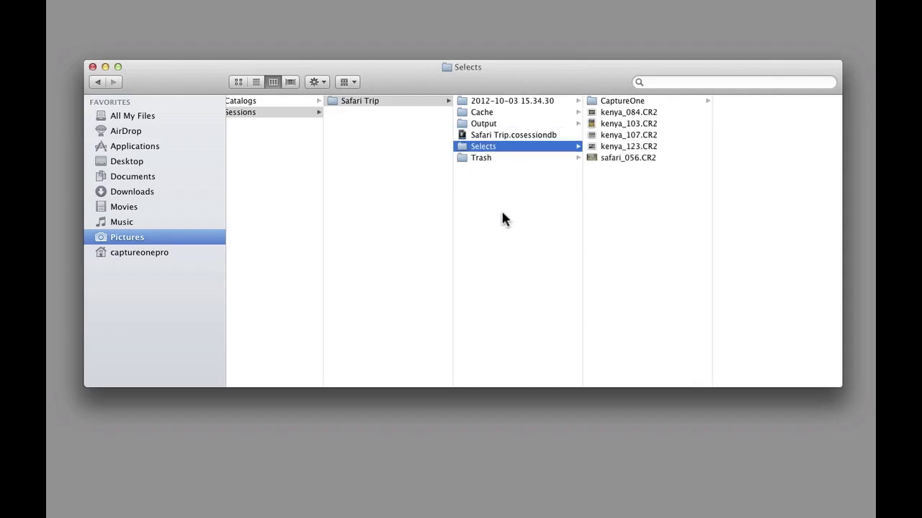
pyautogui.click(499, 157)
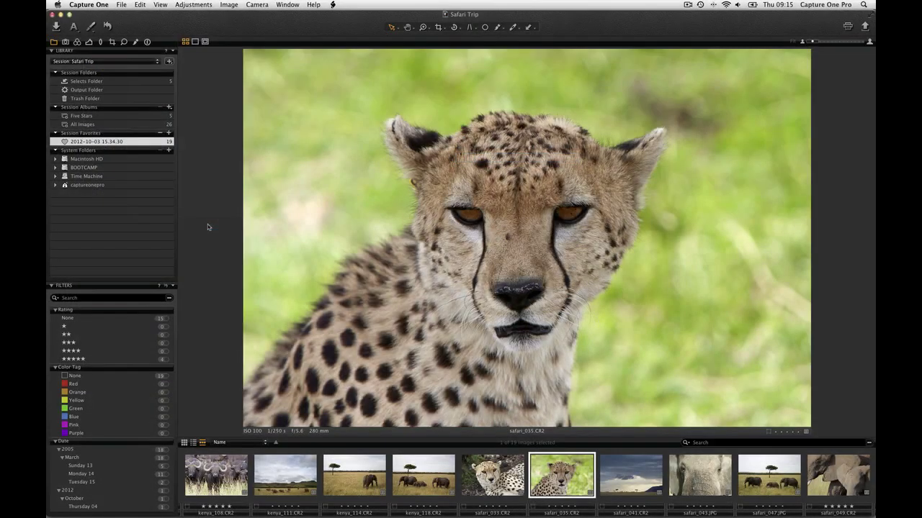
# - Open the File menu to reach Empty Session Trash
pyautogui.click(124, 4)
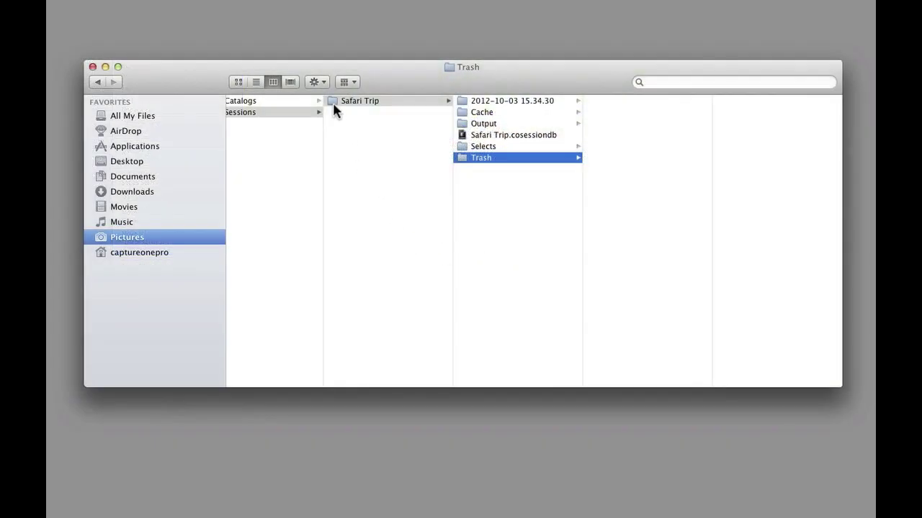
# - Drag the Safari Trip session folder in Finder's column view
pyautogui.moveTo(333, 103); pyautogui.dragTo(345, 124)
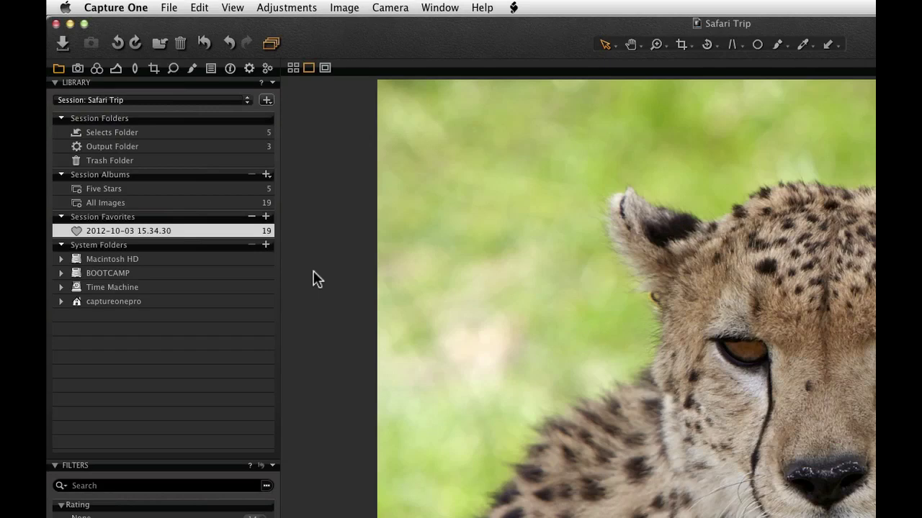
# - Create a 'Landscapes' session album and drag a landscape photo and the elephant photo into it
pyautogui.click(266, 175)
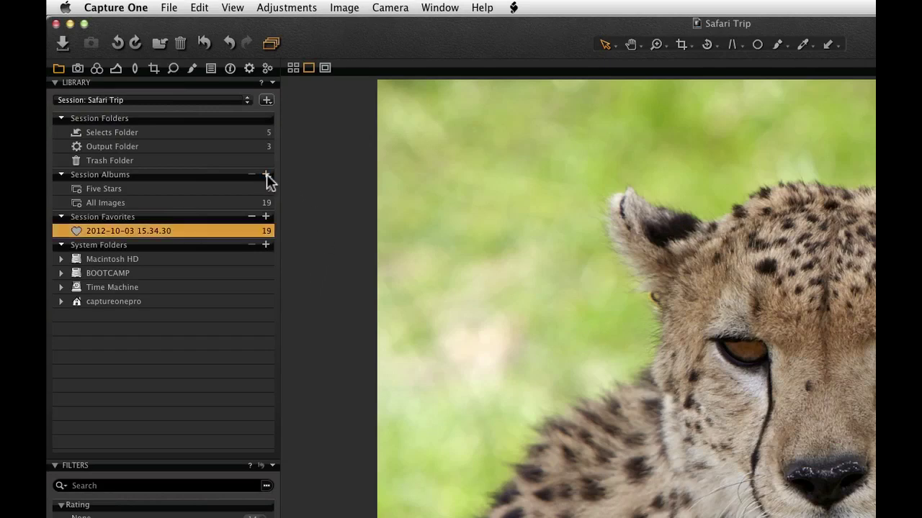
pyautogui.click(267, 175)
pyautogui.click(346, 190)
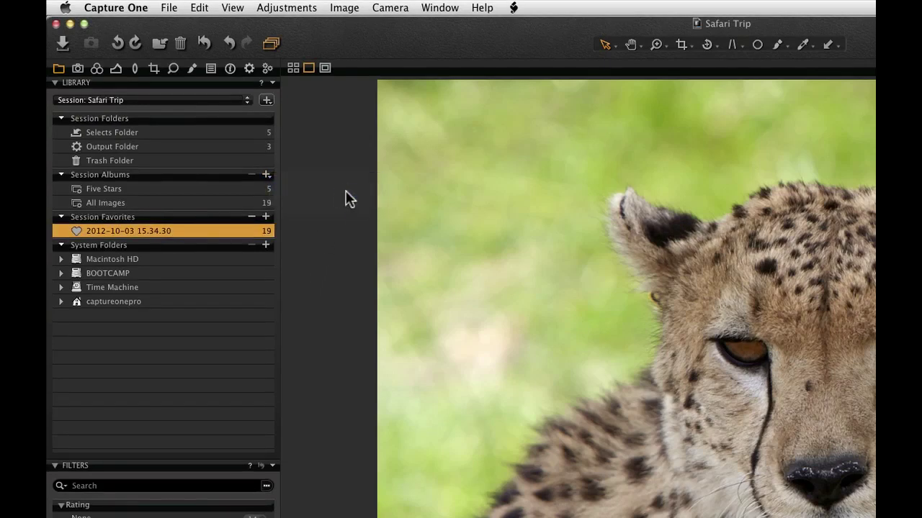
pyautogui.write('Landscapes')
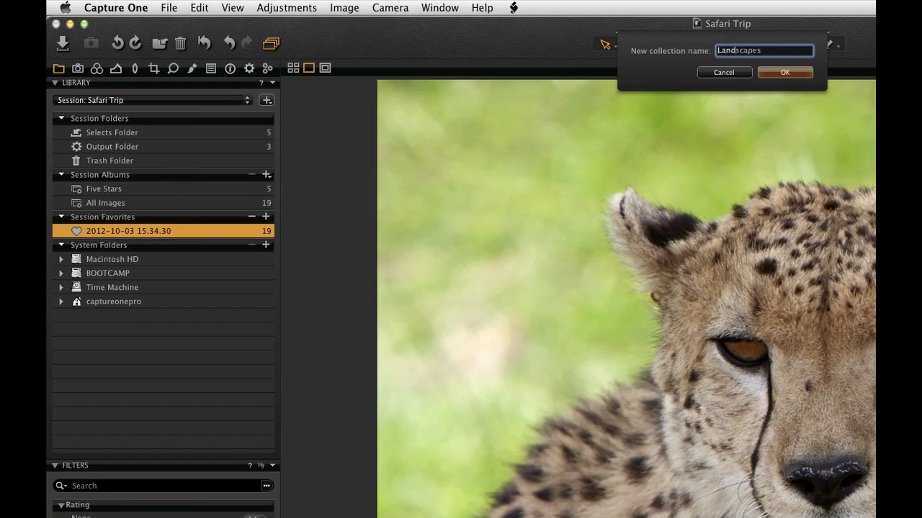
pyautogui.click(784, 72)
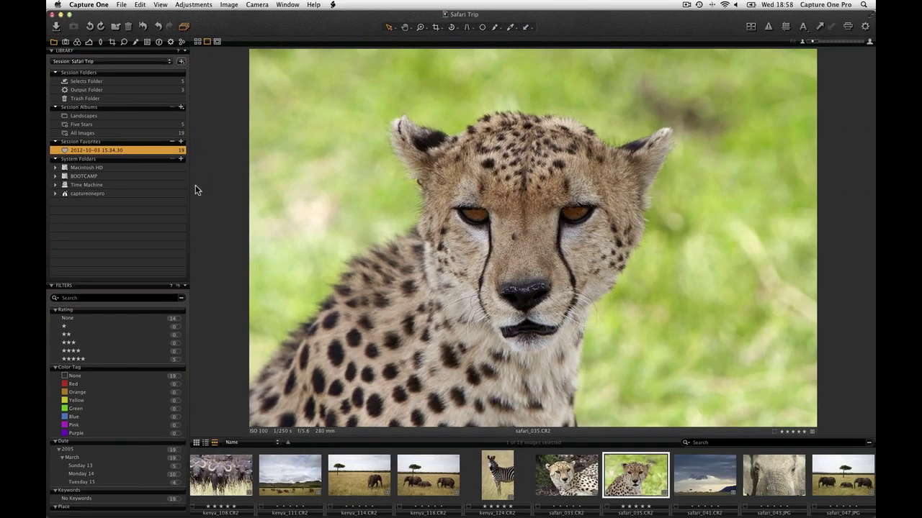
pyautogui.moveTo(291, 471); pyautogui.dragTo(165, 116)
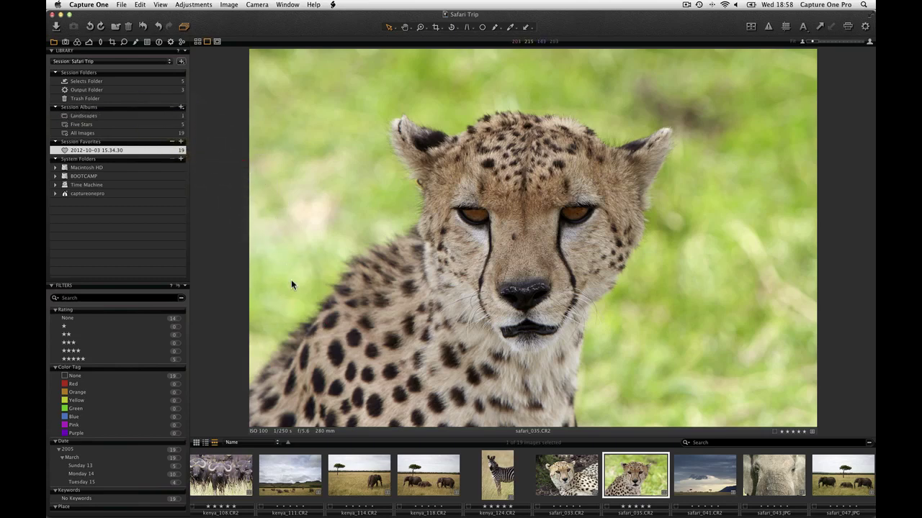
pyautogui.moveTo(349, 472); pyautogui.dragTo(173, 116)
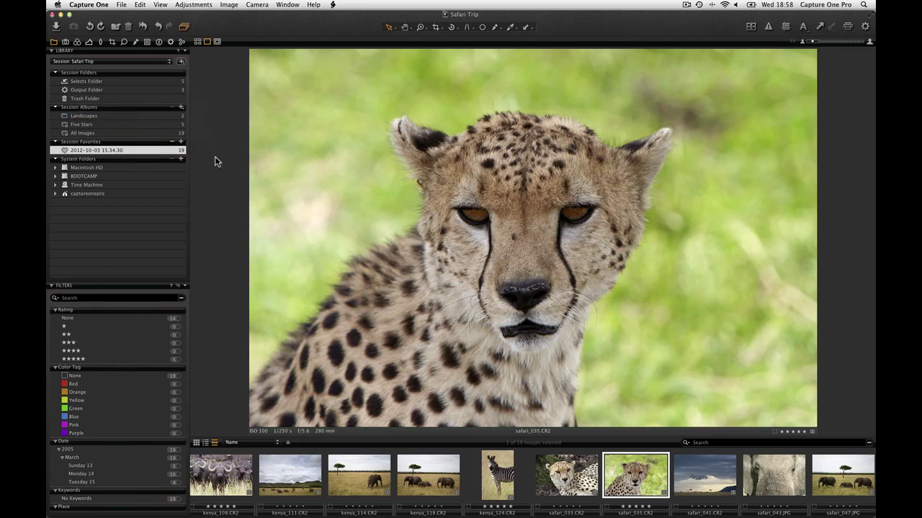